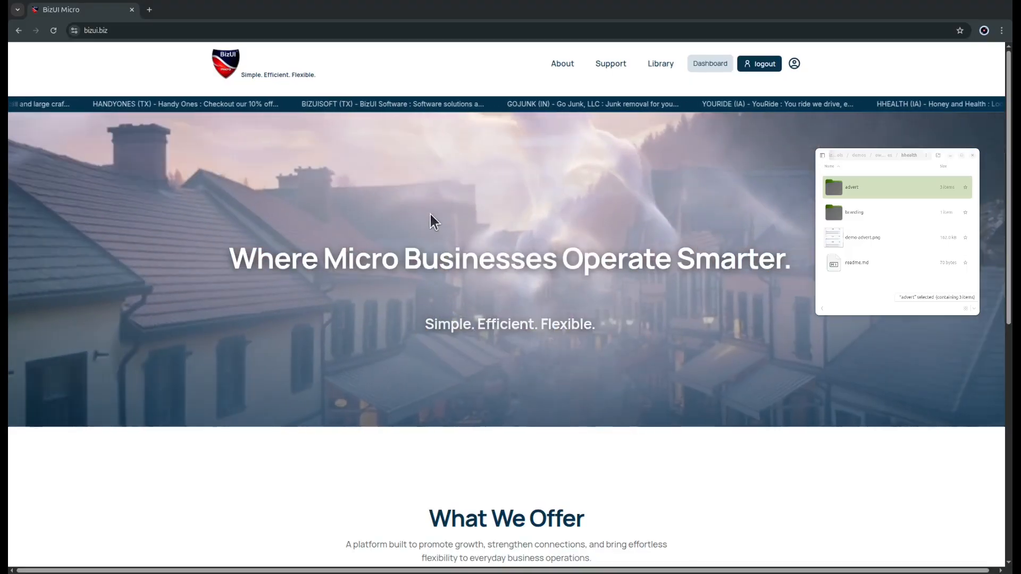
Step: Open Branding Management in the advertising area of the owner dashboard
click(710, 64)
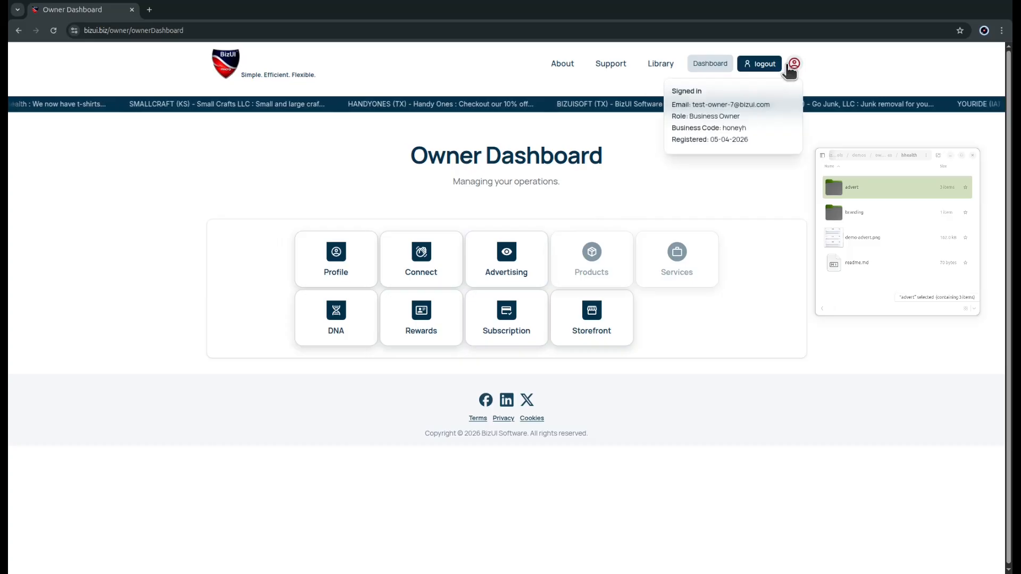
click(484, 254)
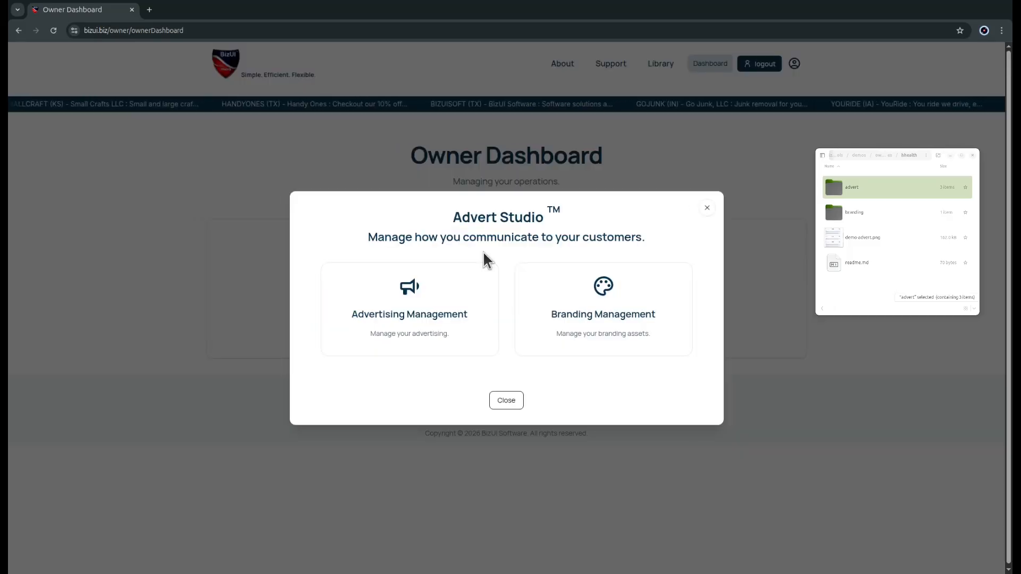
click(576, 302)
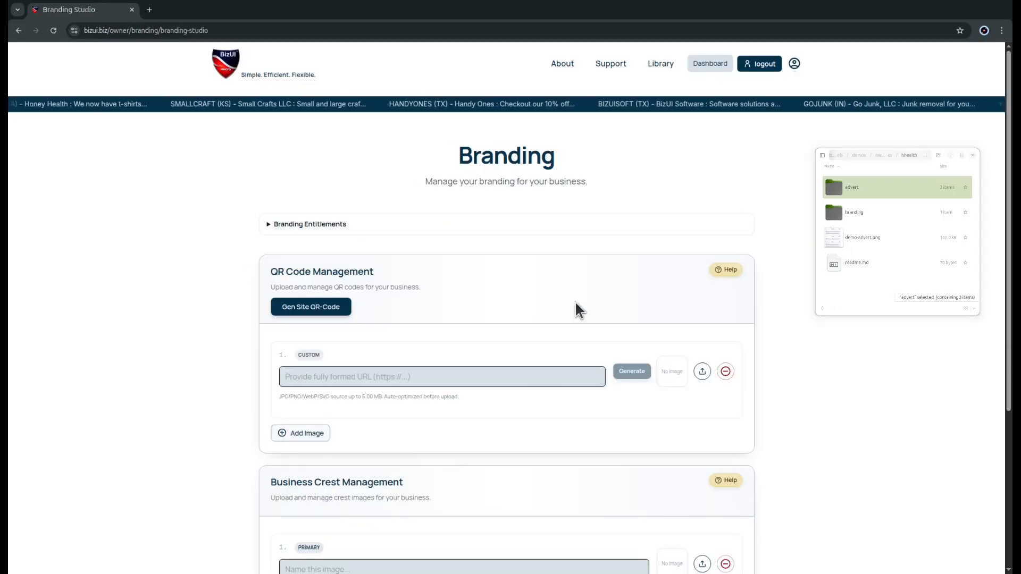
Step: Generate the business site's QR code, preview it at full size and close the preview
scroll(575, 301, down, 3)
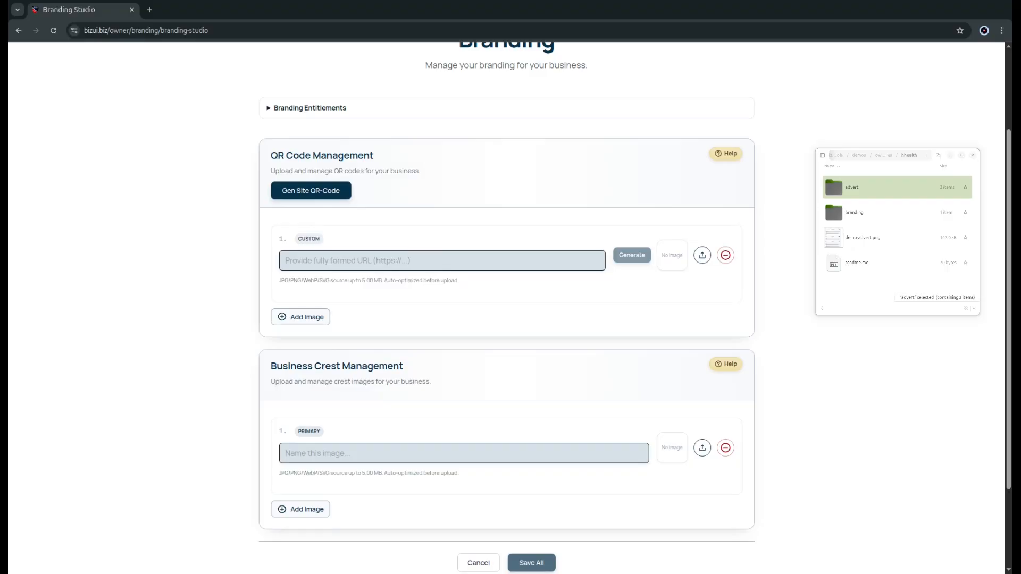
click(314, 195)
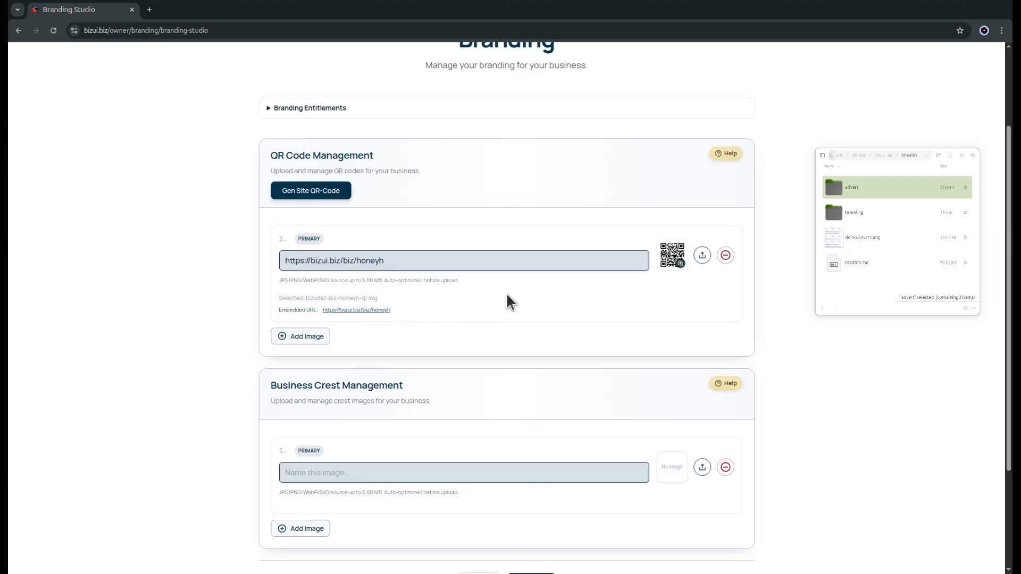
click(663, 251)
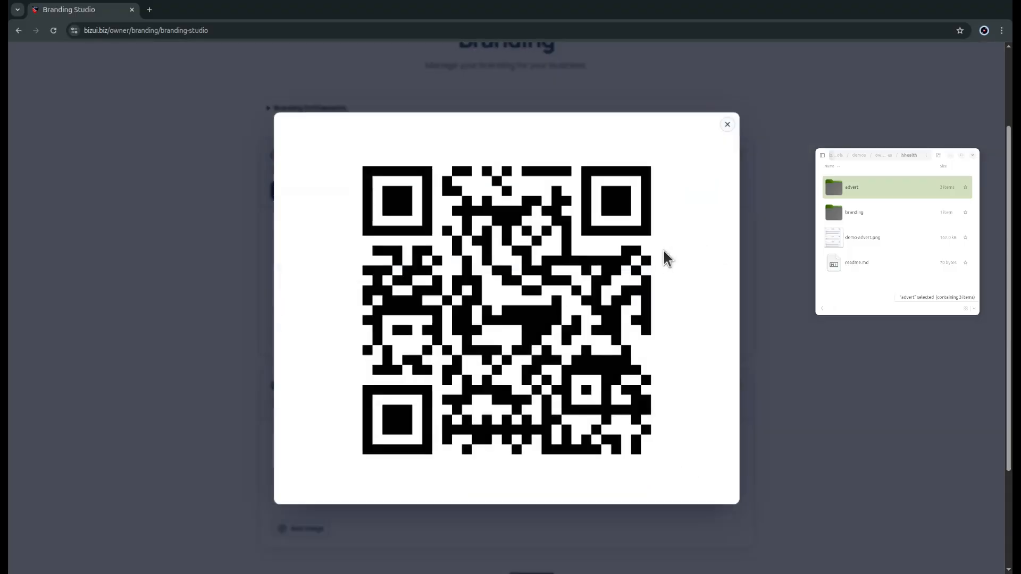
click(729, 127)
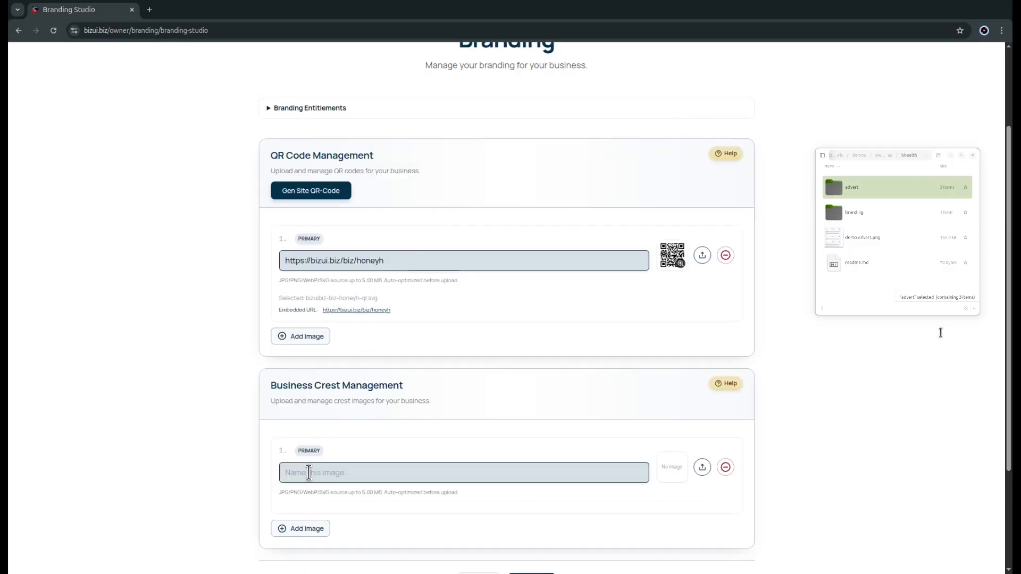
Step: Name the primary business crest "primary-crest", upload honey_branding.png for it and preview the image
click(312, 466)
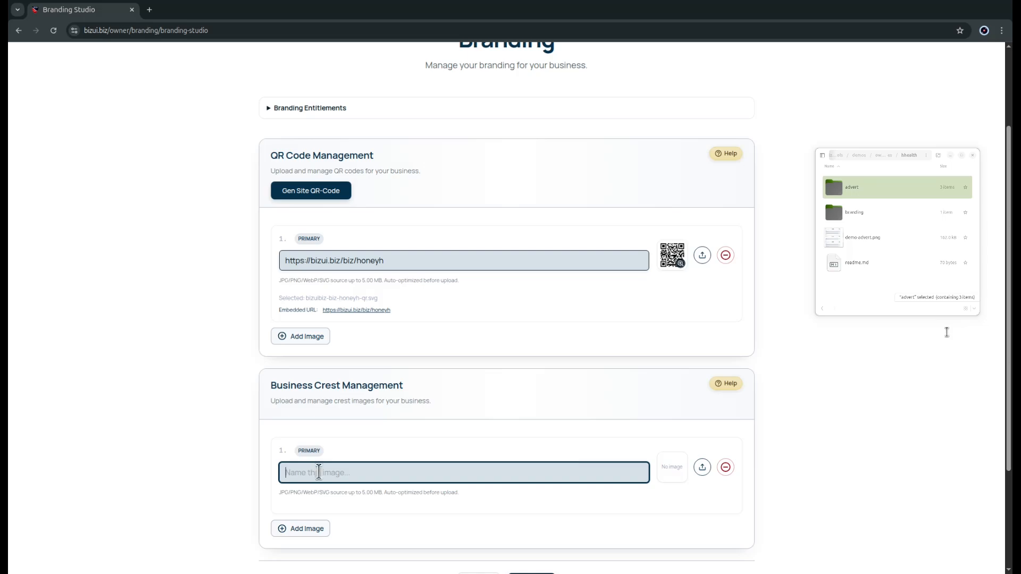
text(primary-crest)
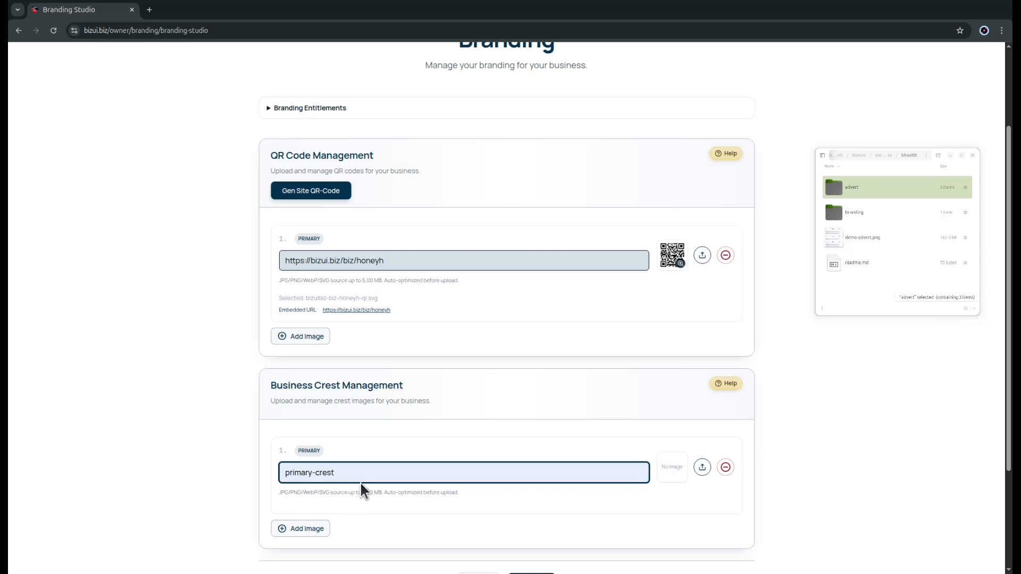
click(702, 468)
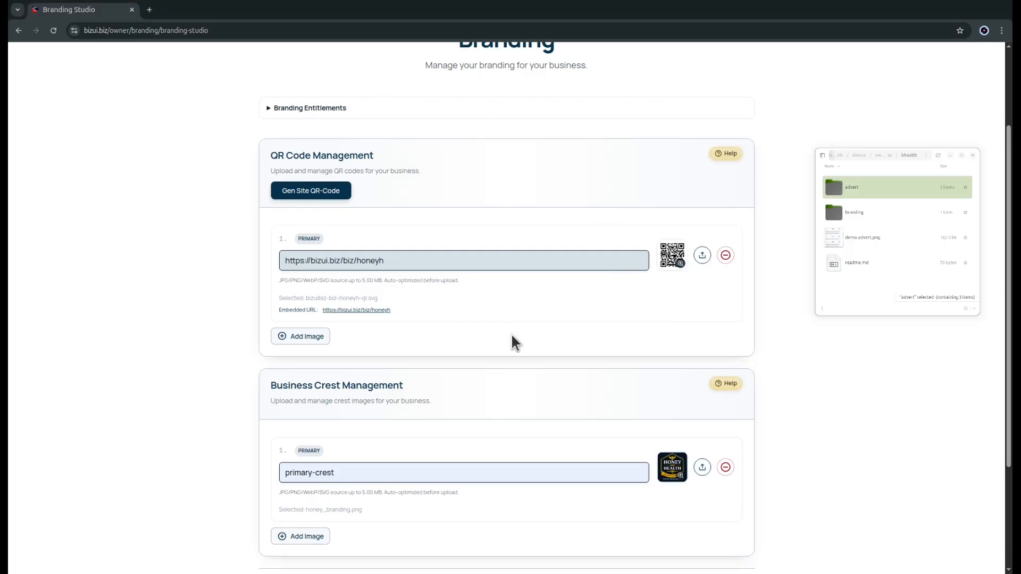
click(669, 472)
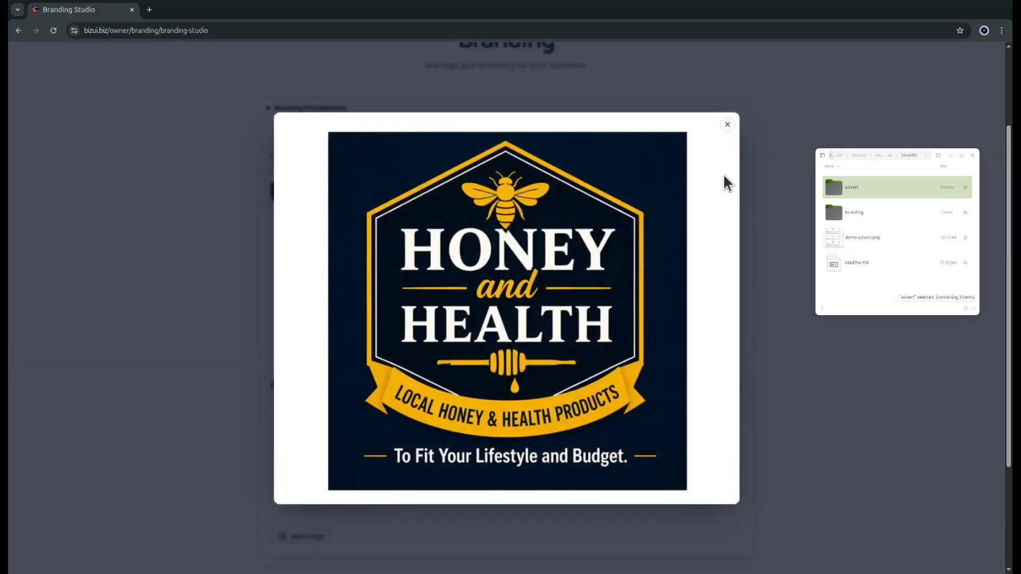
click(728, 126)
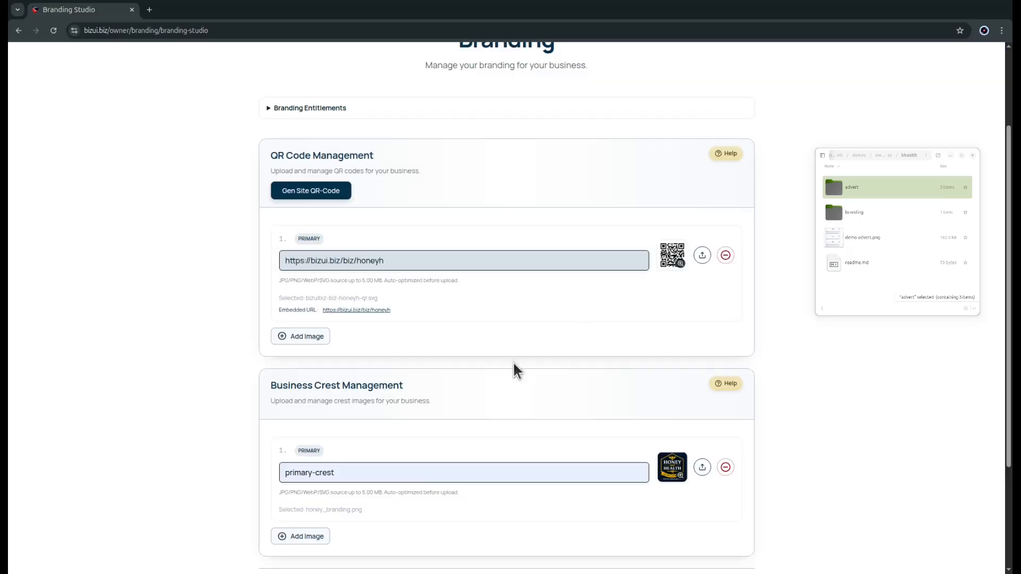
Step: Save all branding changes and return to the owner dashboard
scroll(426, 483, down, 3)
click(529, 478)
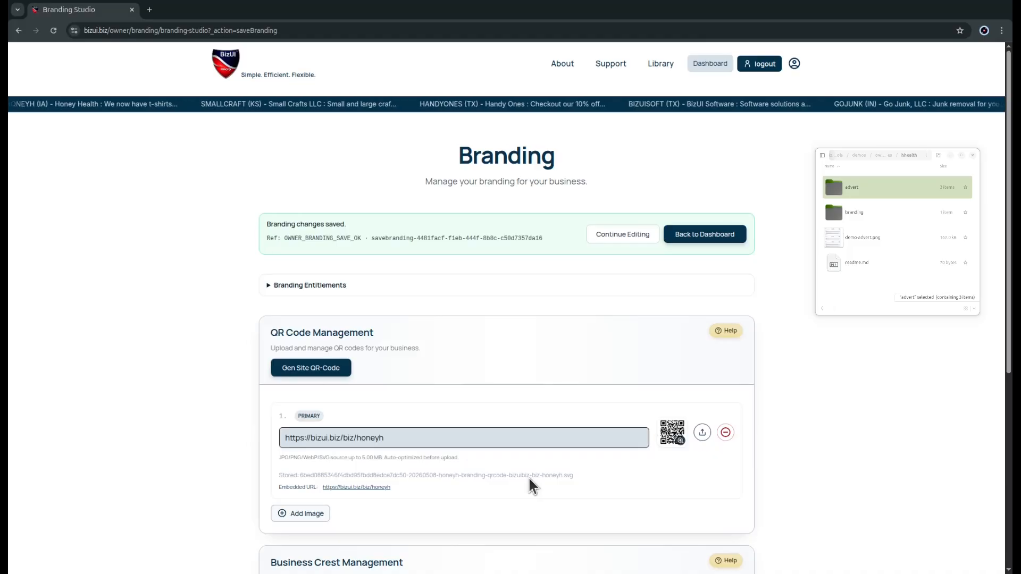
scroll(528, 476, down, 1)
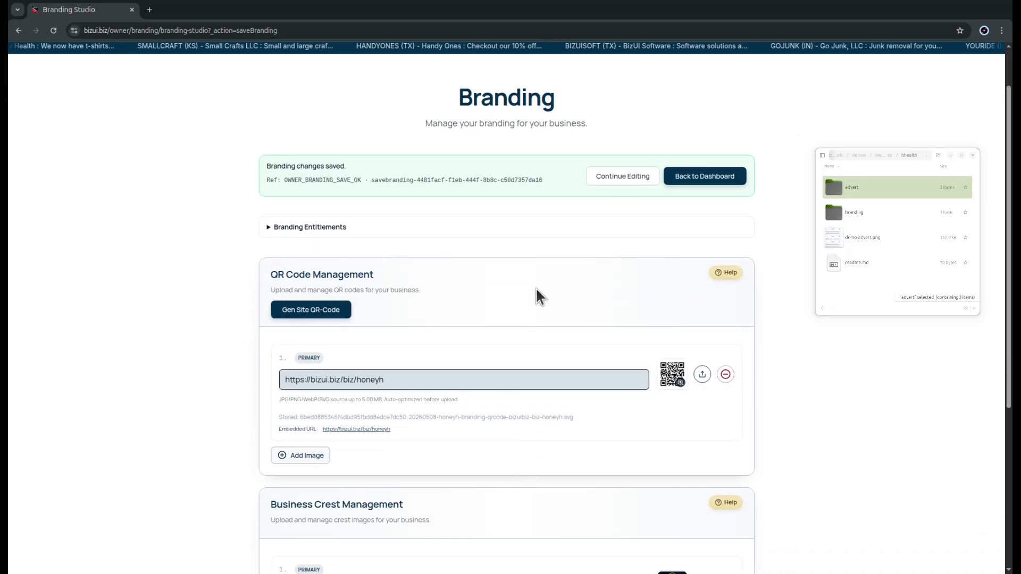
click(689, 175)
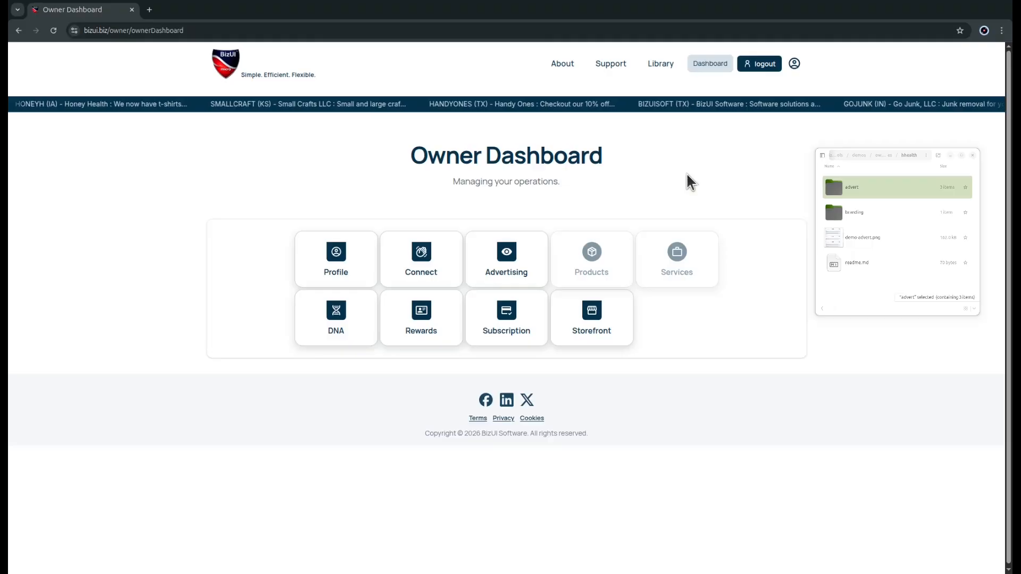
Step: Open Advertising Management and activate public landing content visibility
click(513, 254)
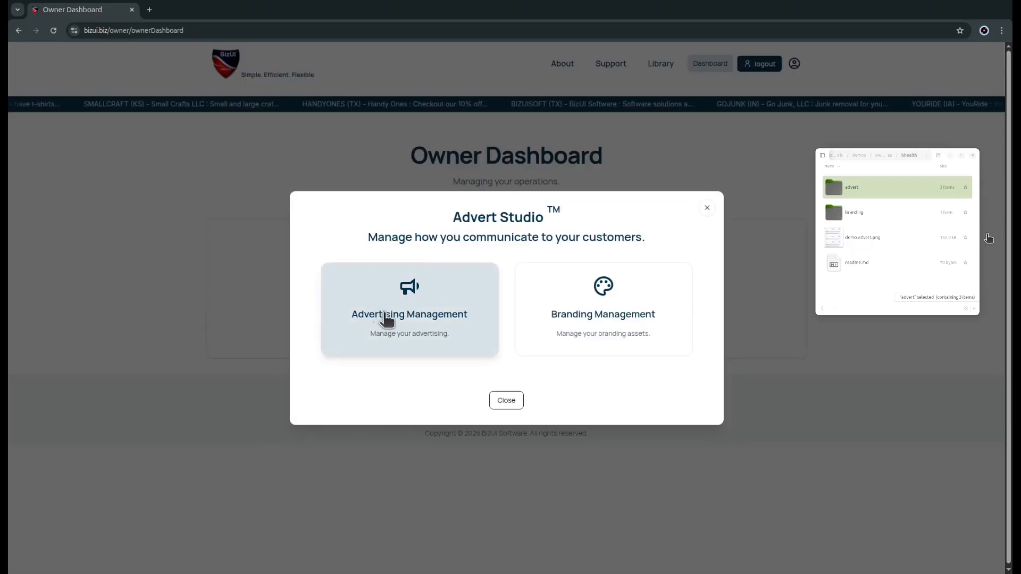
click(415, 318)
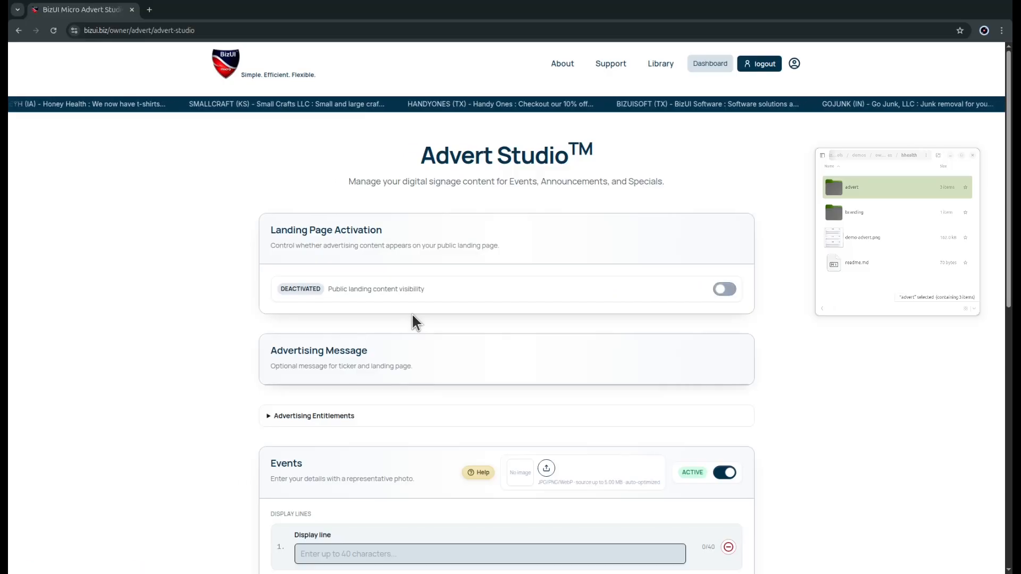
click(729, 290)
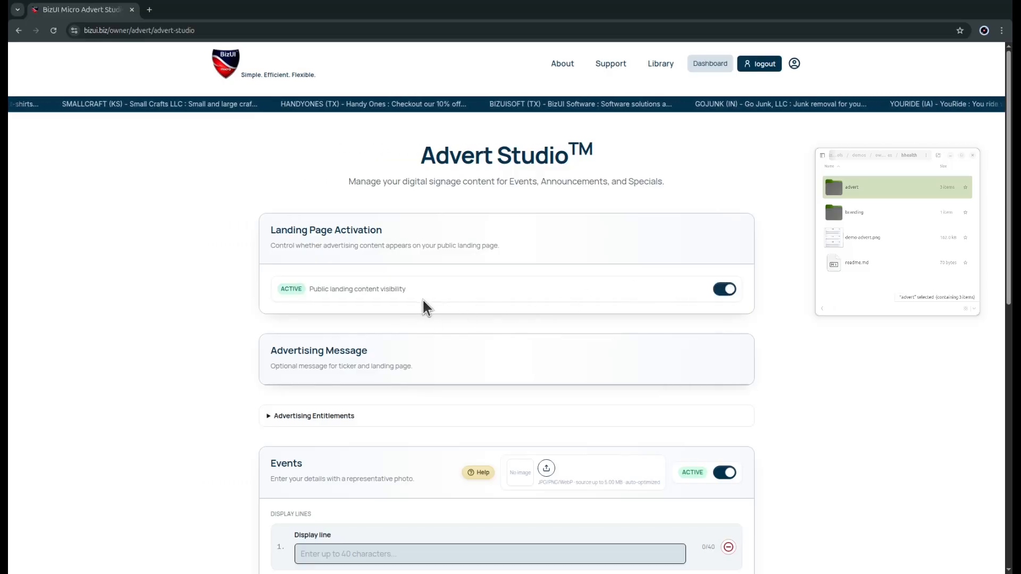
Step: Keep the Events section active and set its first display line to "See the bees event!"
scroll(415, 303, down, 2)
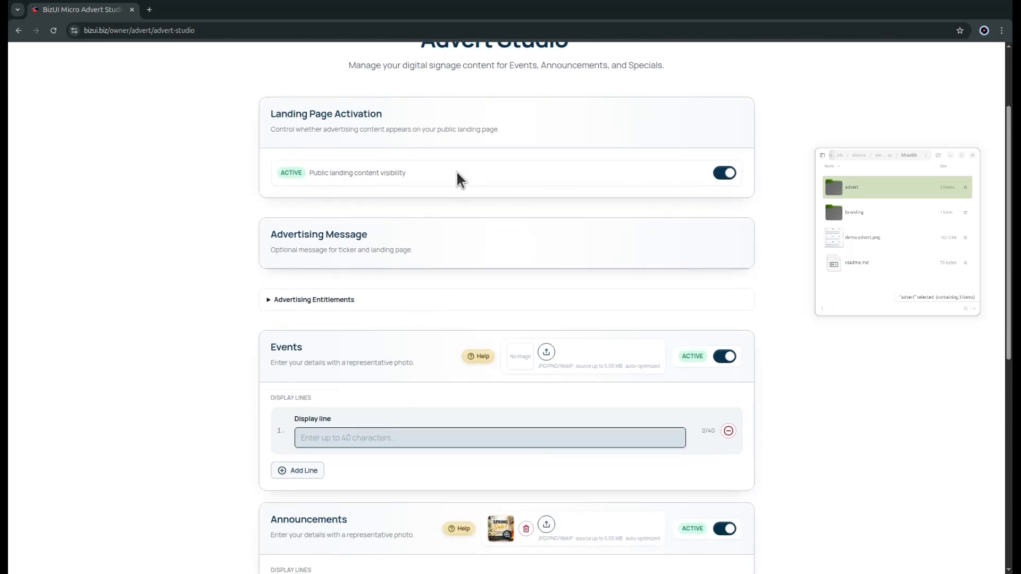
scroll(450, 178, down, 1)
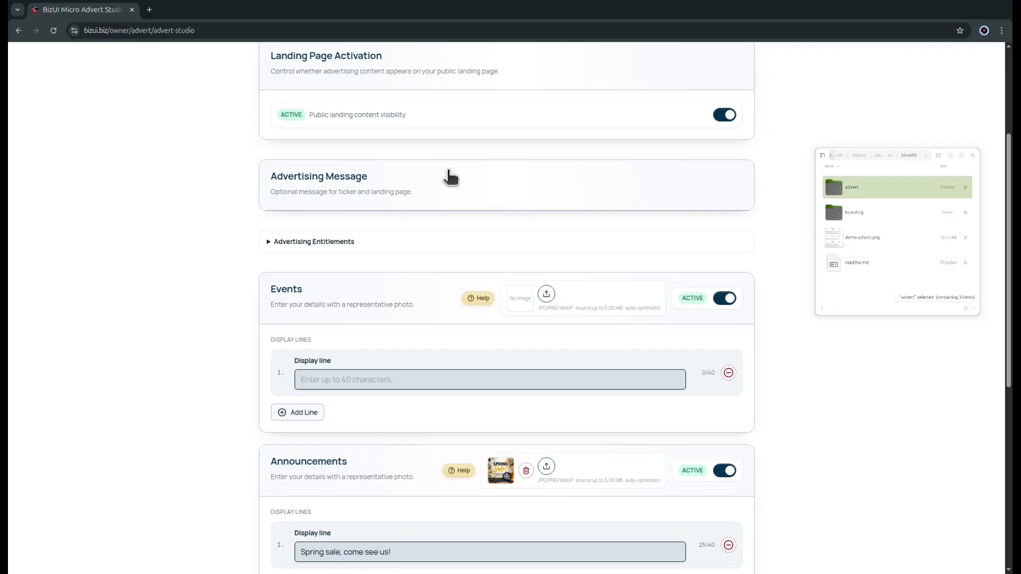
scroll(451, 178, down, 1)
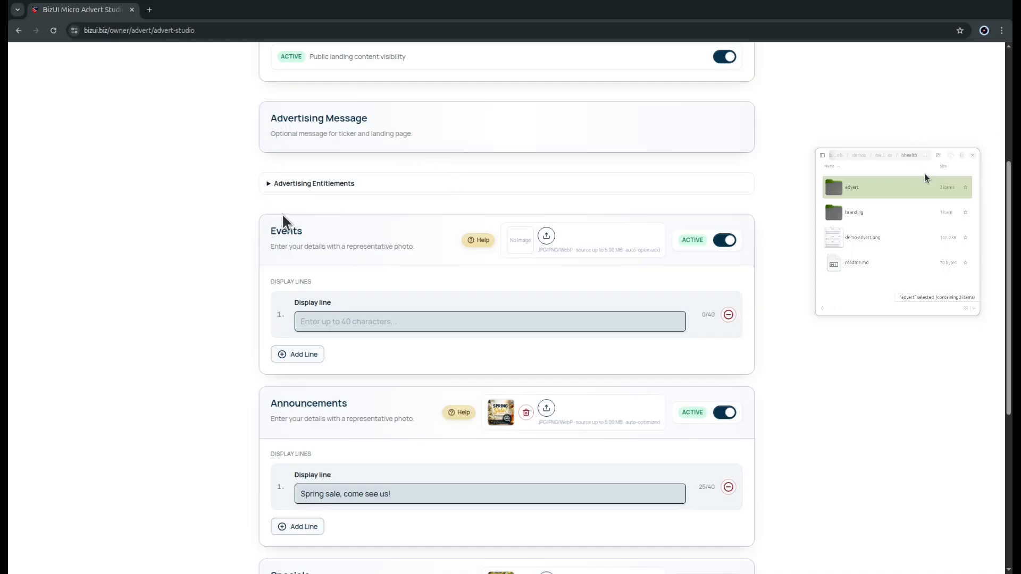
click(725, 240)
click(726, 242)
click(344, 320)
text(See the bees event!)
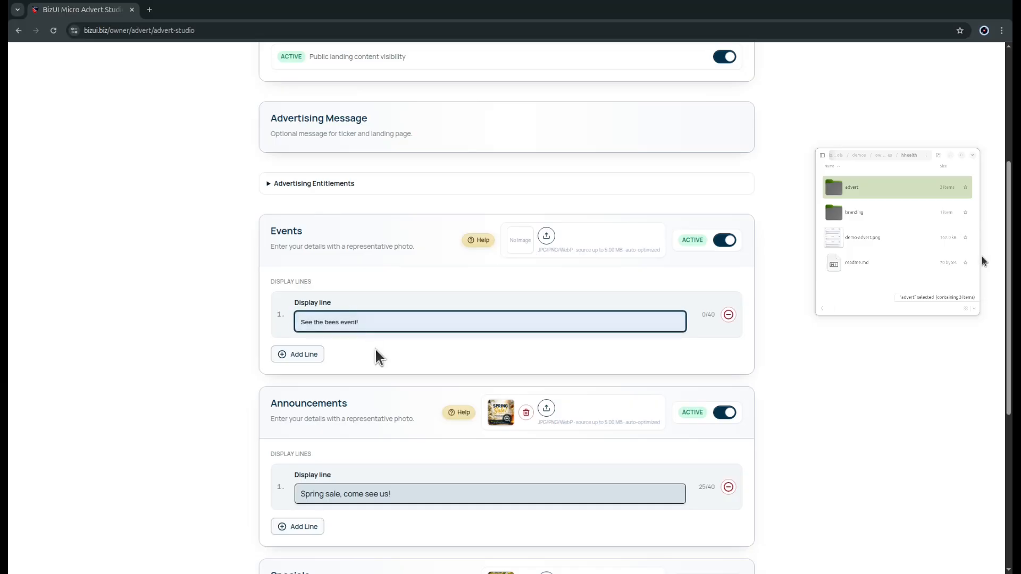
Step: Upload the "See the Bees Event!" picture to the Events section and preview it
click(548, 237)
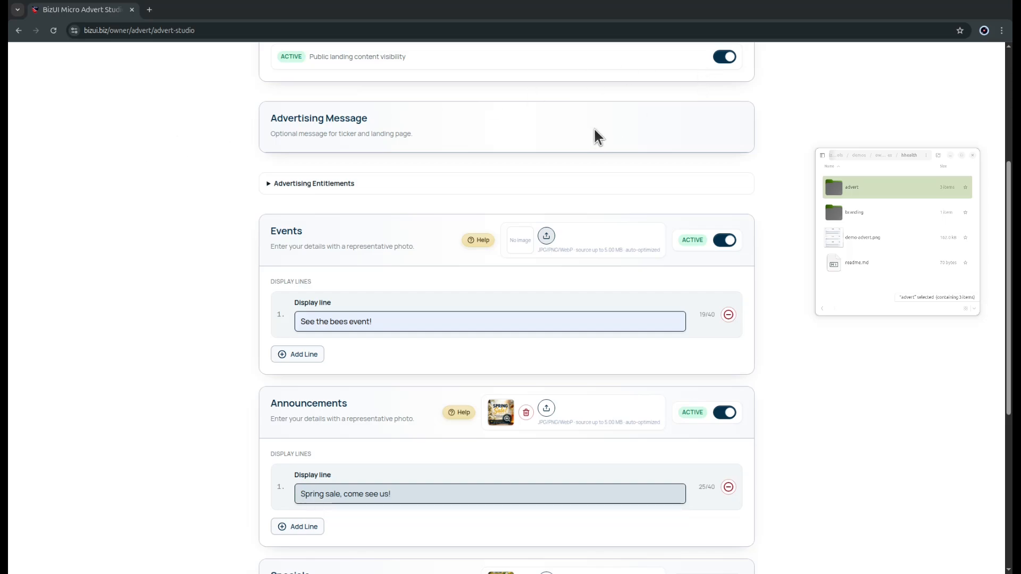
click(508, 239)
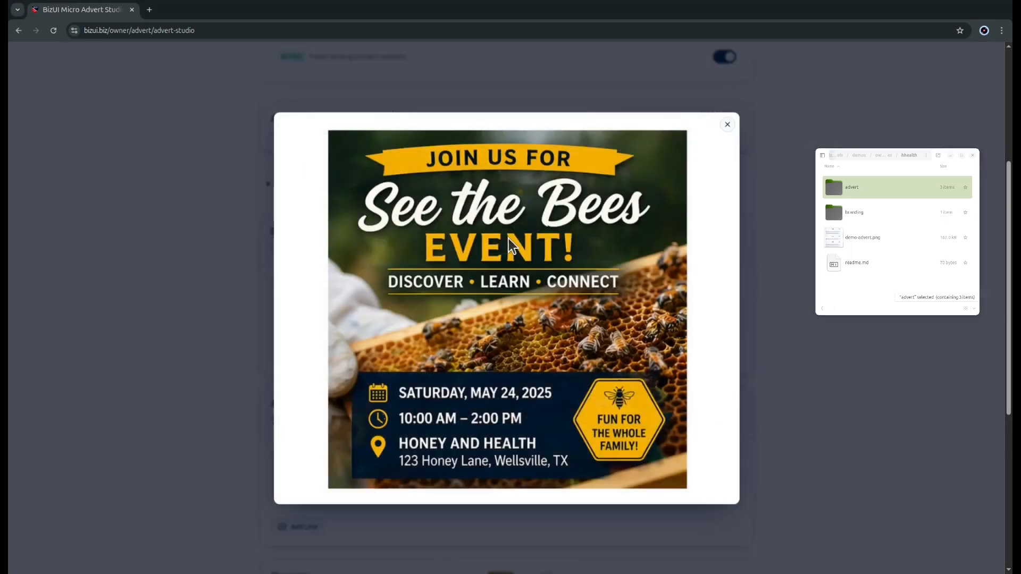
click(727, 128)
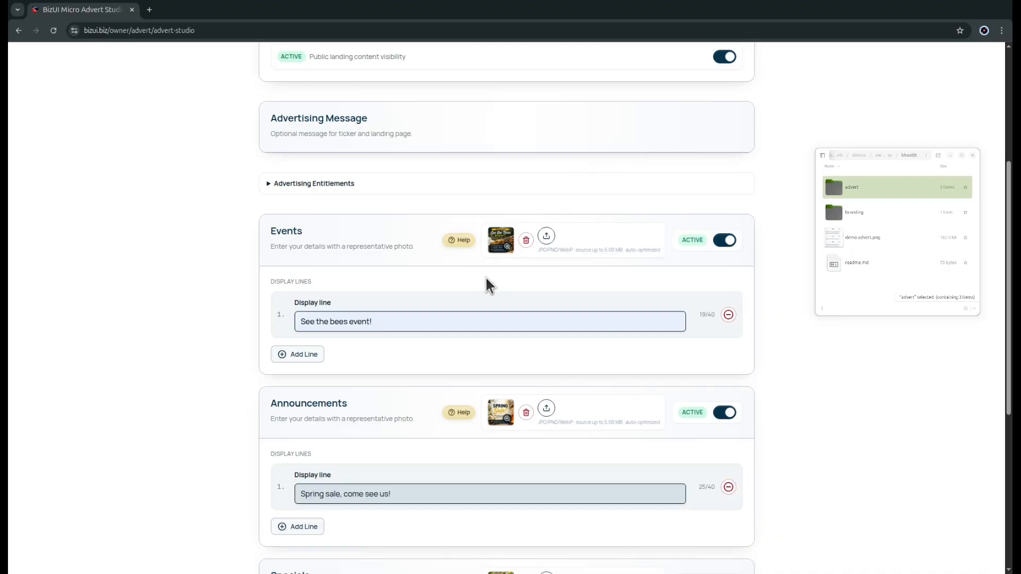
Step: Check the Announcements section by previewing its image and reviewing its display line
scroll(497, 266, down, 3)
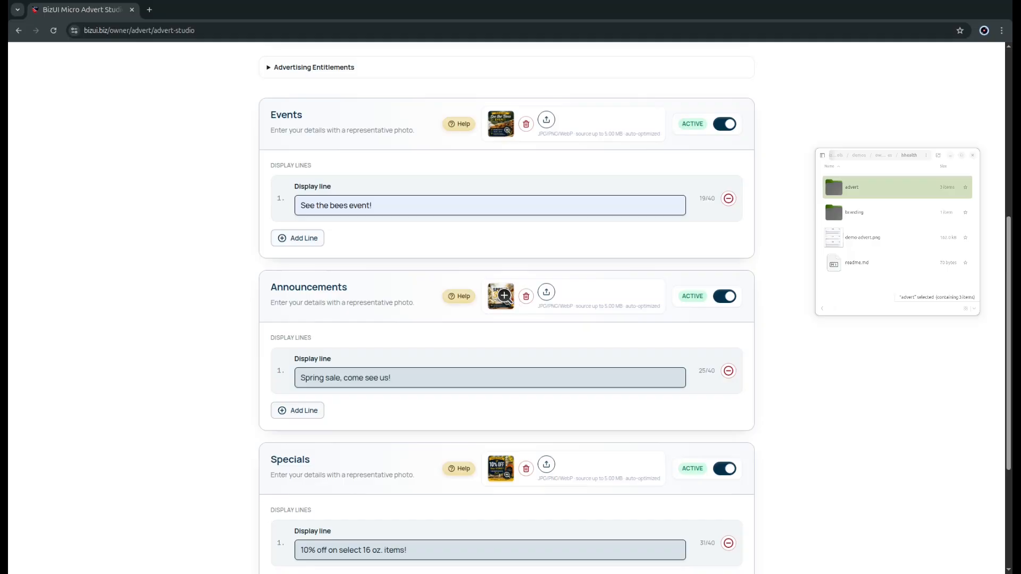
click(500, 290)
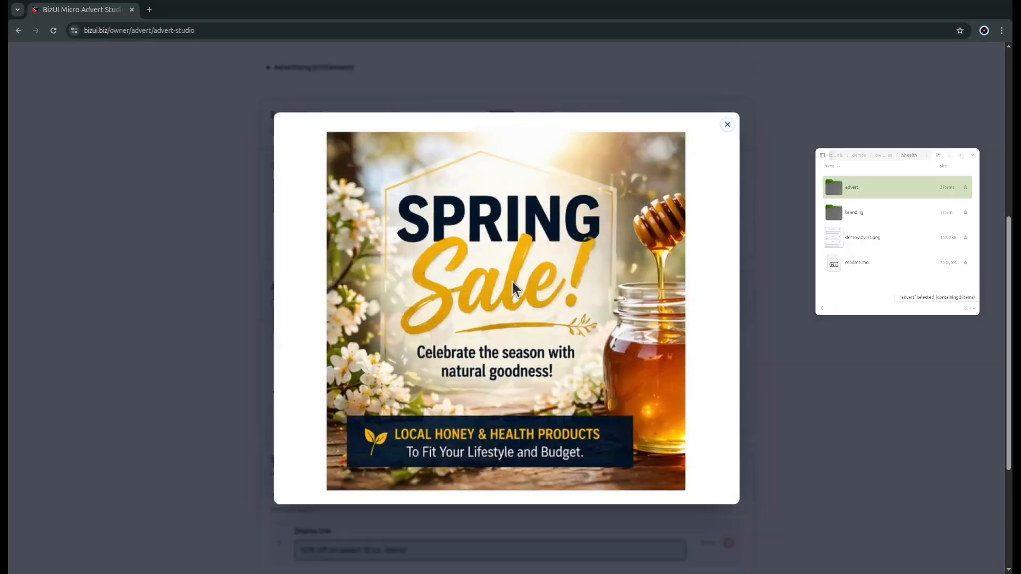
click(727, 125)
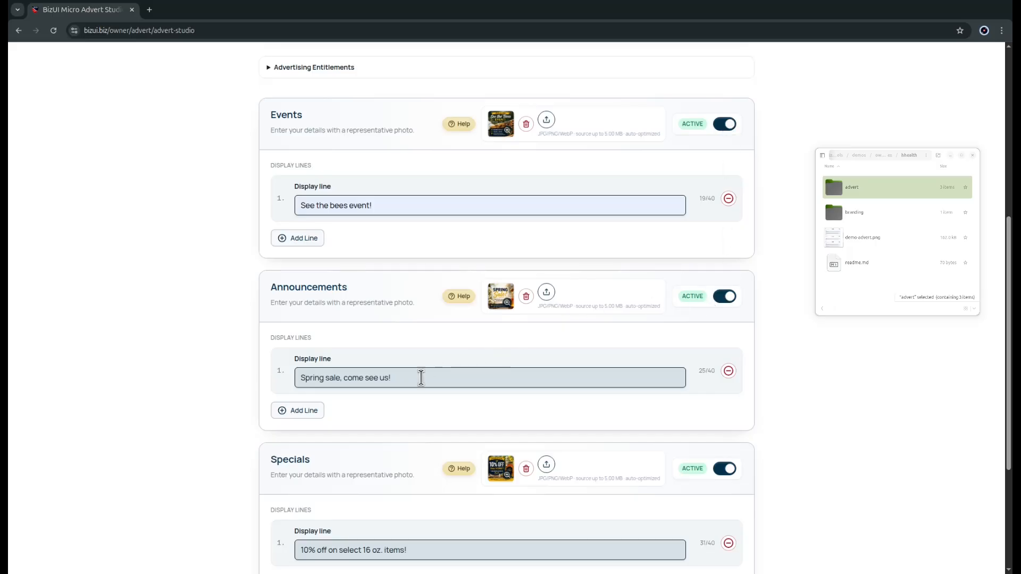
drag(422, 376, 297, 376)
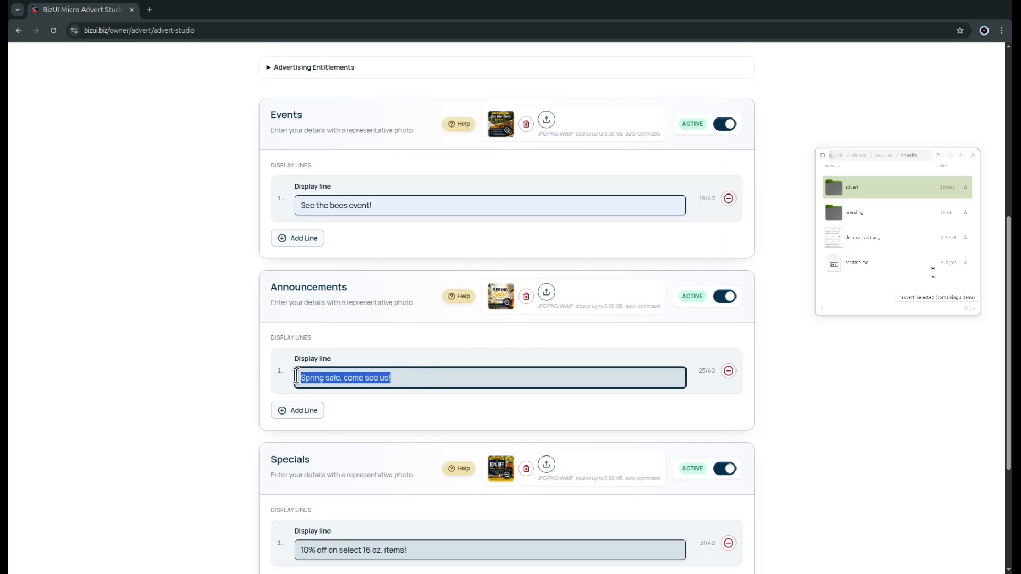
click(409, 378)
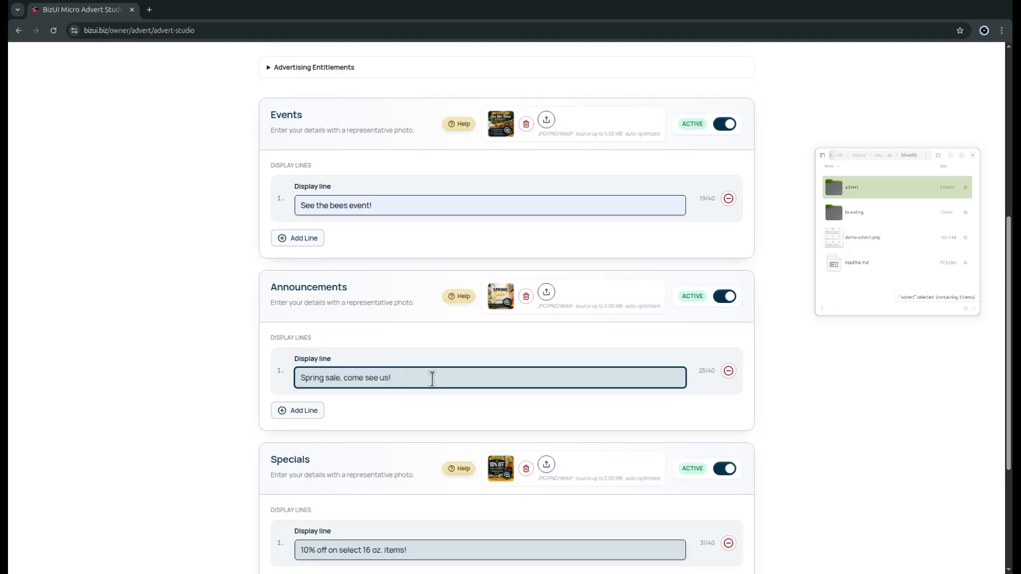
Step: Preview the Specials image and shorten the Specials display line to "10% off on select 16 oz."
scroll(432, 379, down, 3)
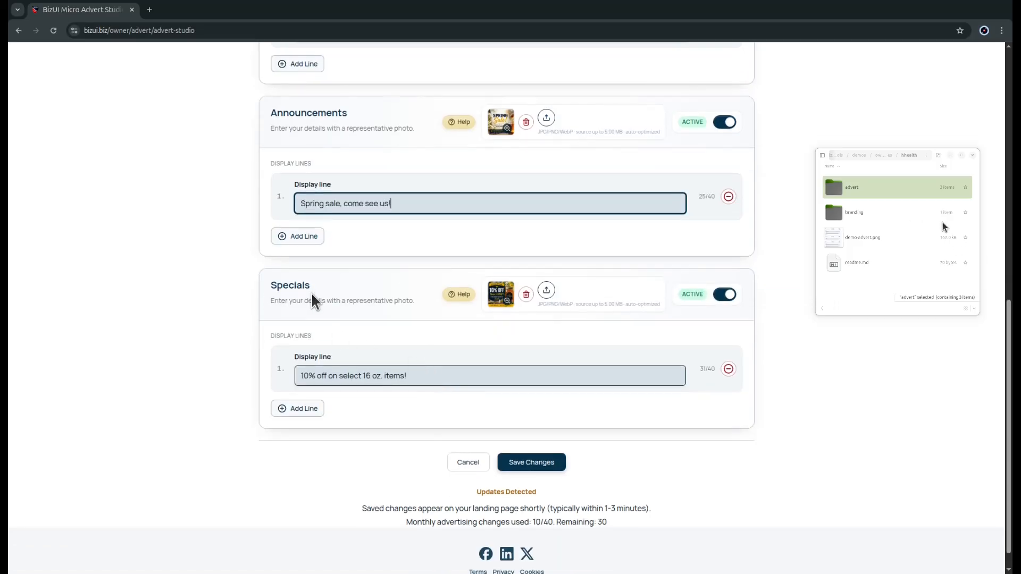
click(497, 301)
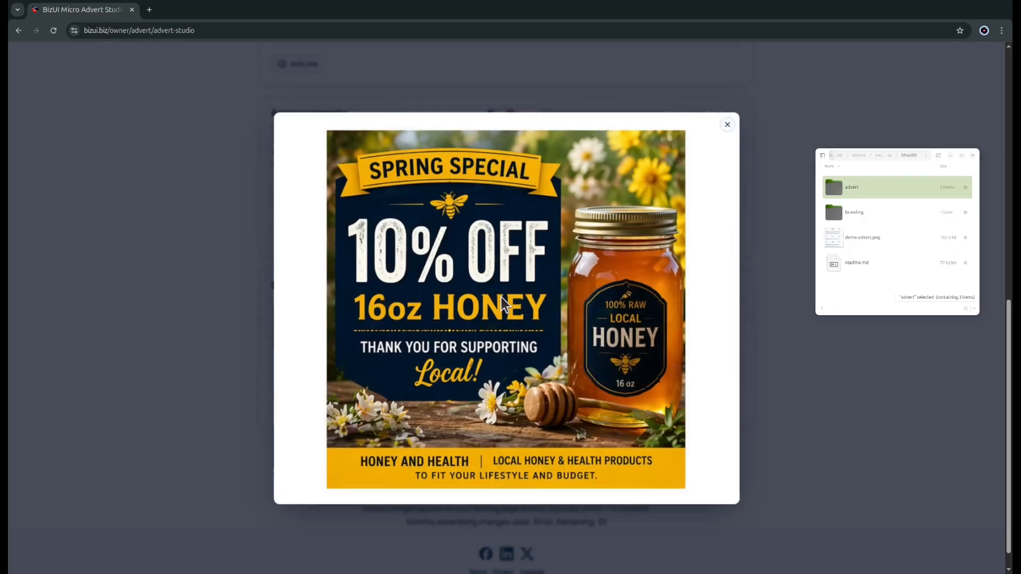
click(728, 125)
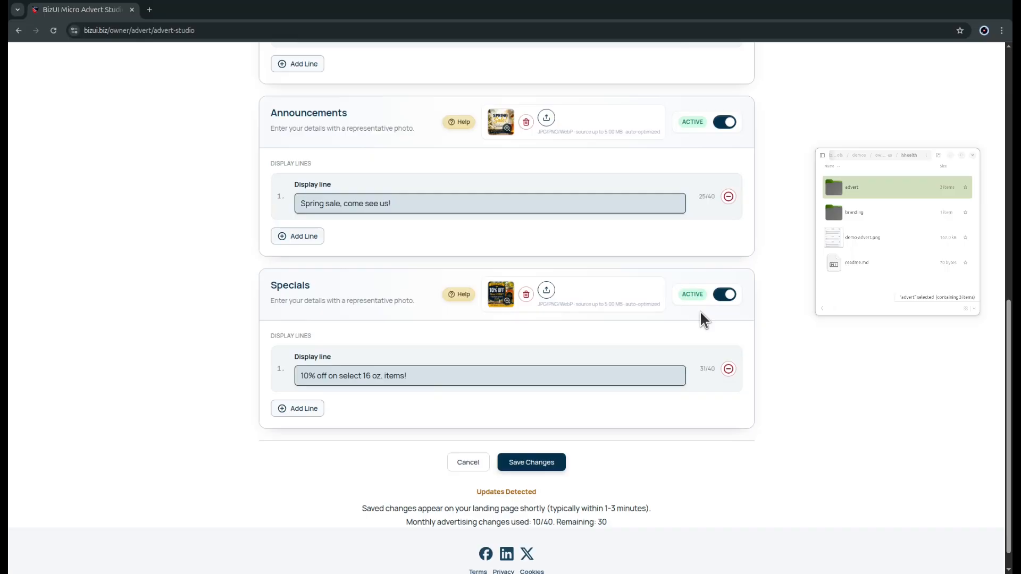
click(426, 376)
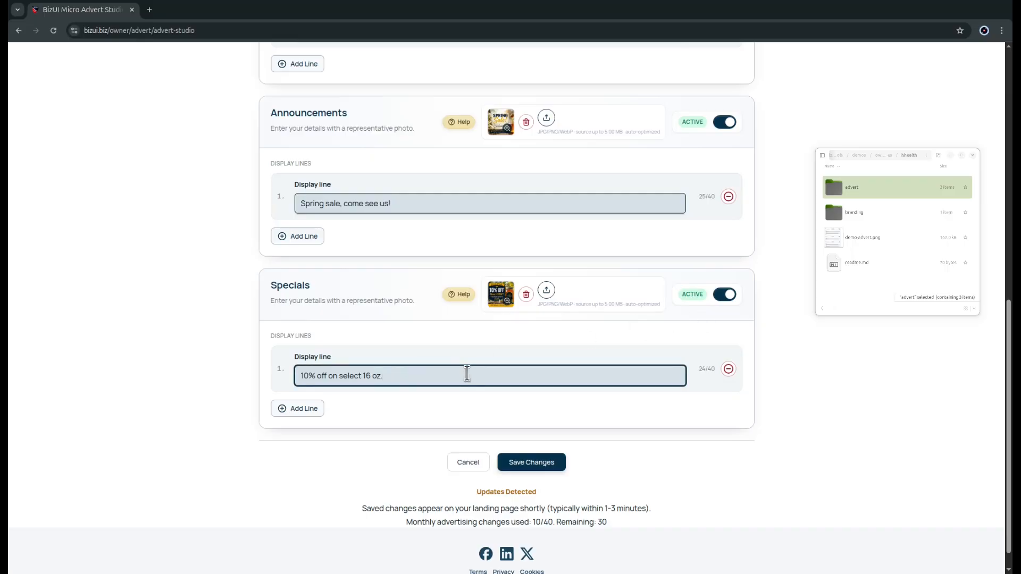
click(449, 397)
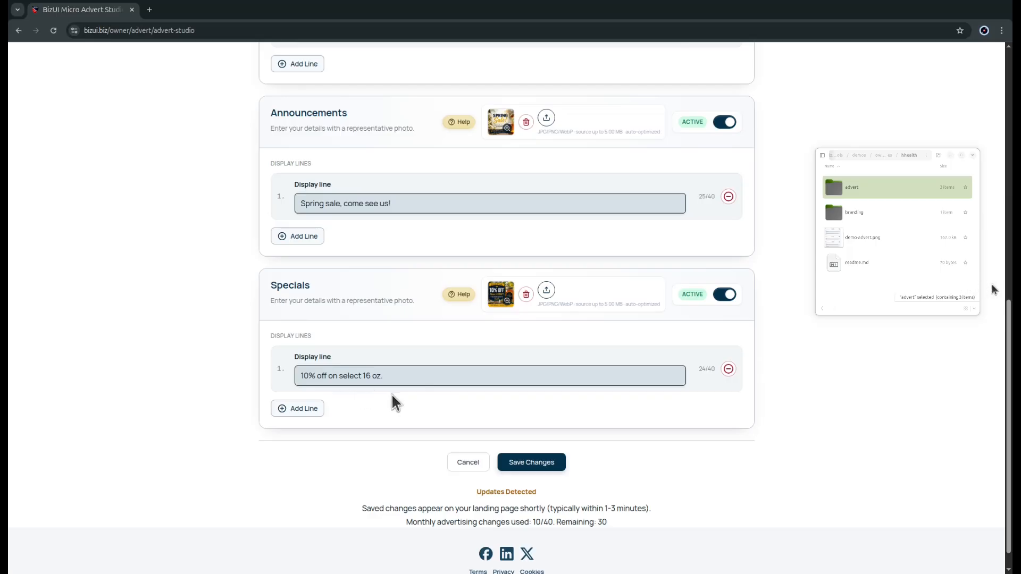
Step: Save the advertisement changes and return to the owner dashboard
click(533, 462)
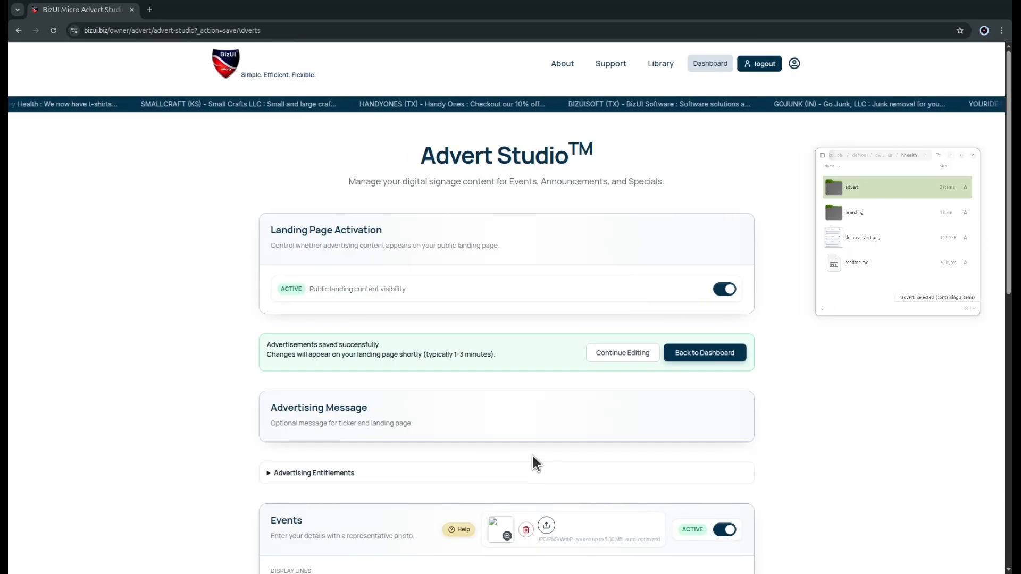
scroll(533, 457, down, 2)
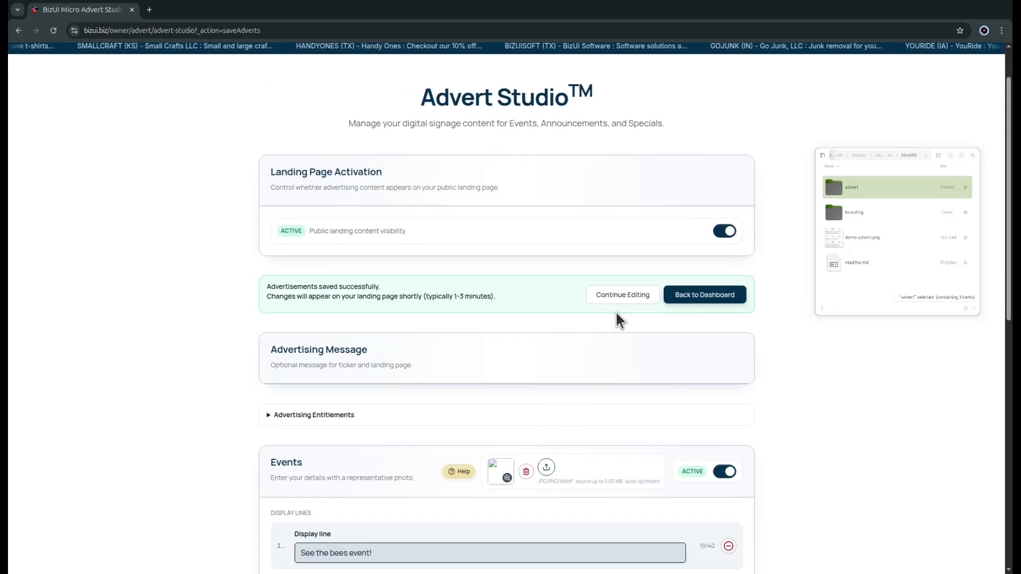
click(697, 295)
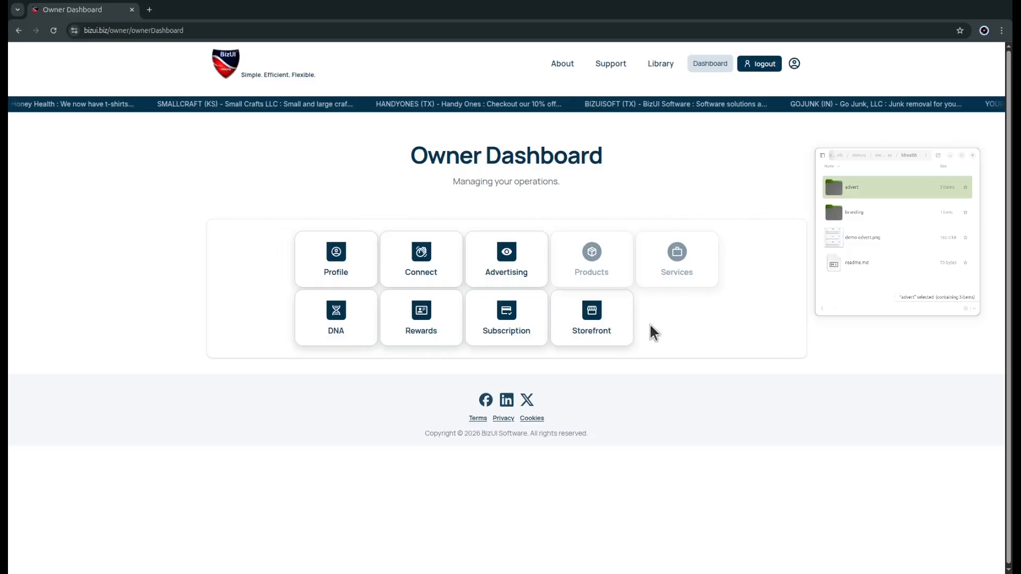
Step: Review the Honey Health storefront's Events, Announce and Specials cards, and view the Events picture enlarged
click(600, 320)
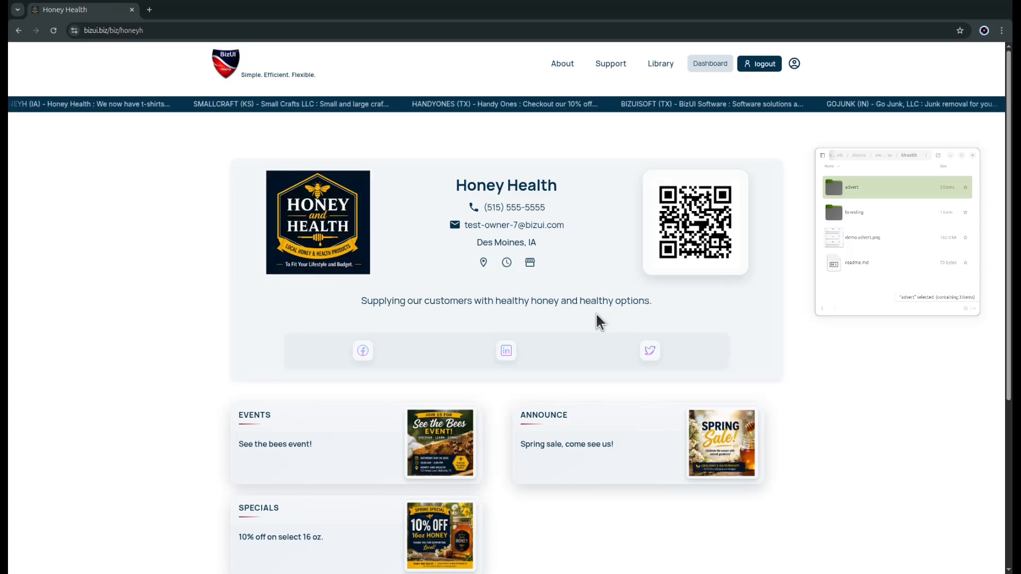
scroll(596, 312, down, 4)
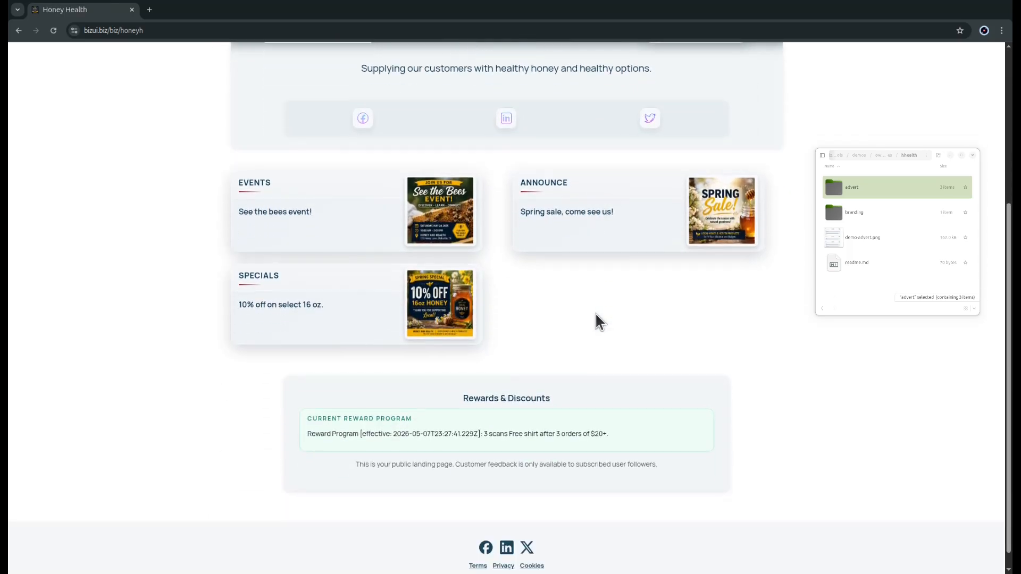
click(442, 213)
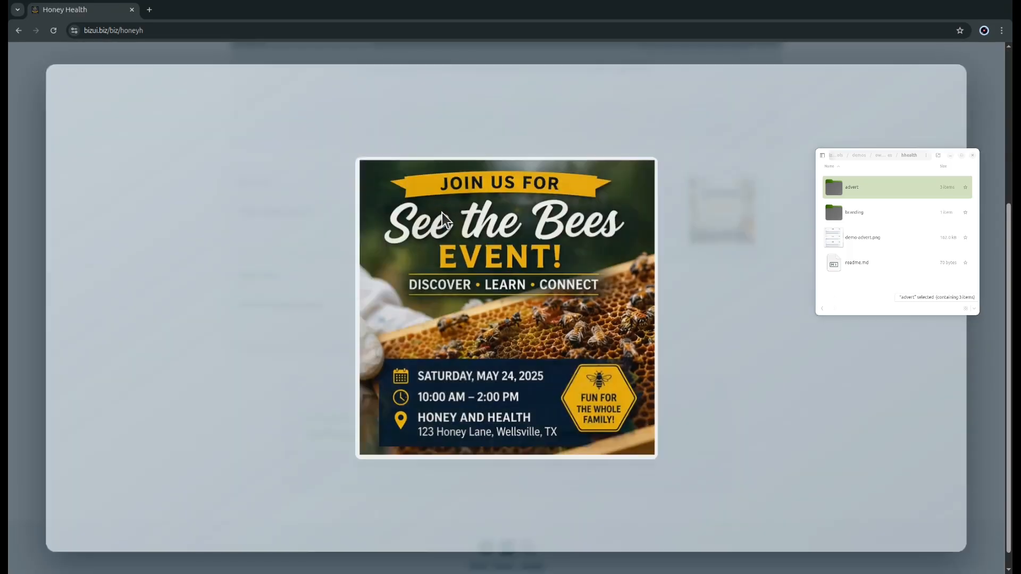
click(984, 87)
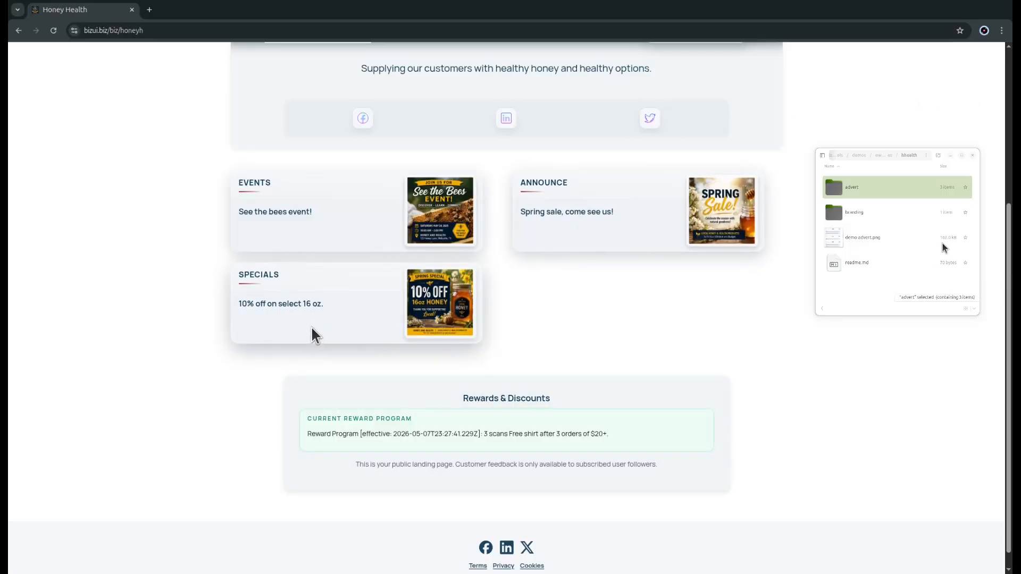
scroll(569, 341, up, 5)
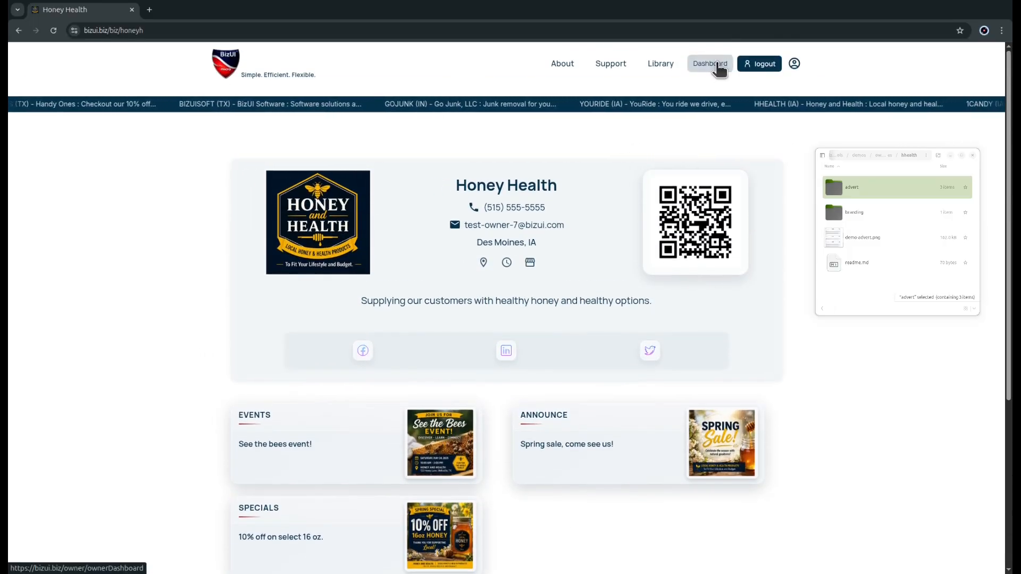
Step: Publish "We have t-shirts now!" as the Advertising Message in Advertising Management and return to the owner dashboard
click(716, 63)
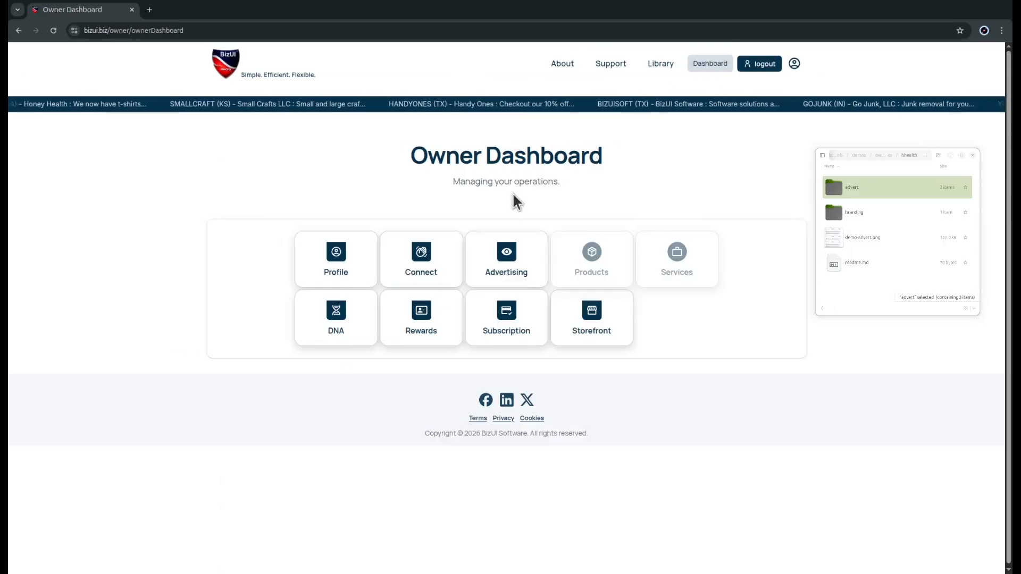
click(503, 256)
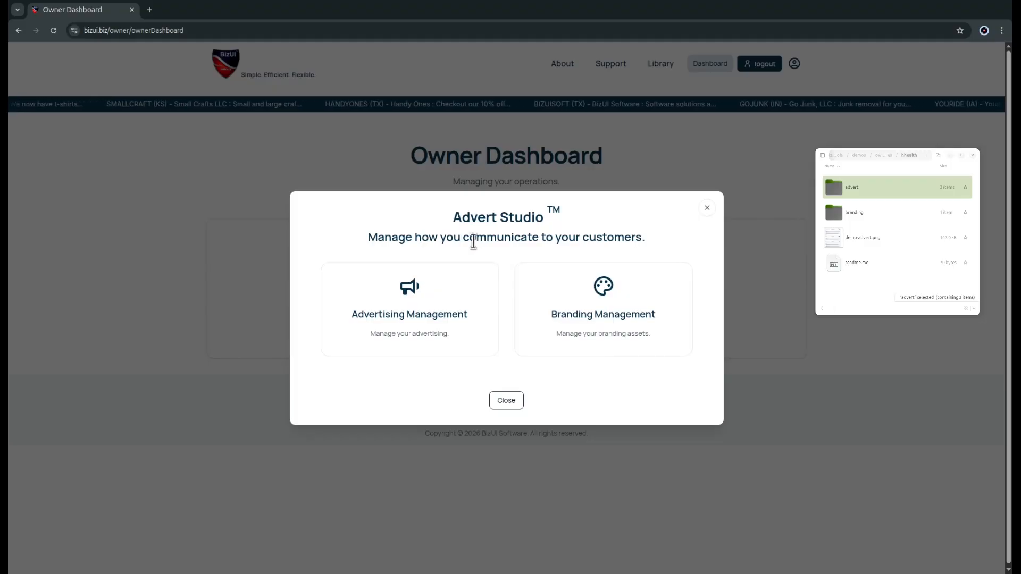
click(365, 303)
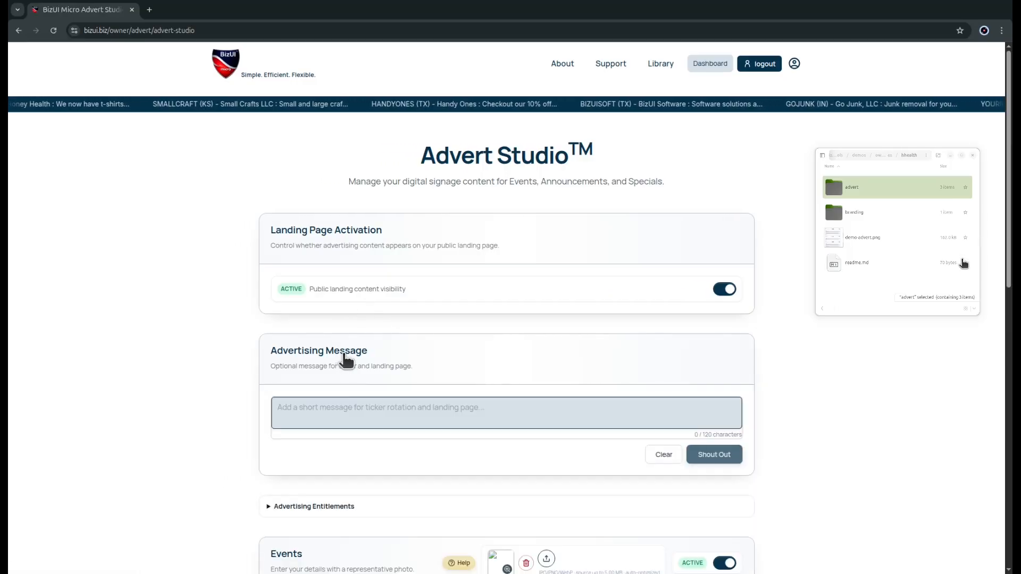
click(335, 409)
text(We)
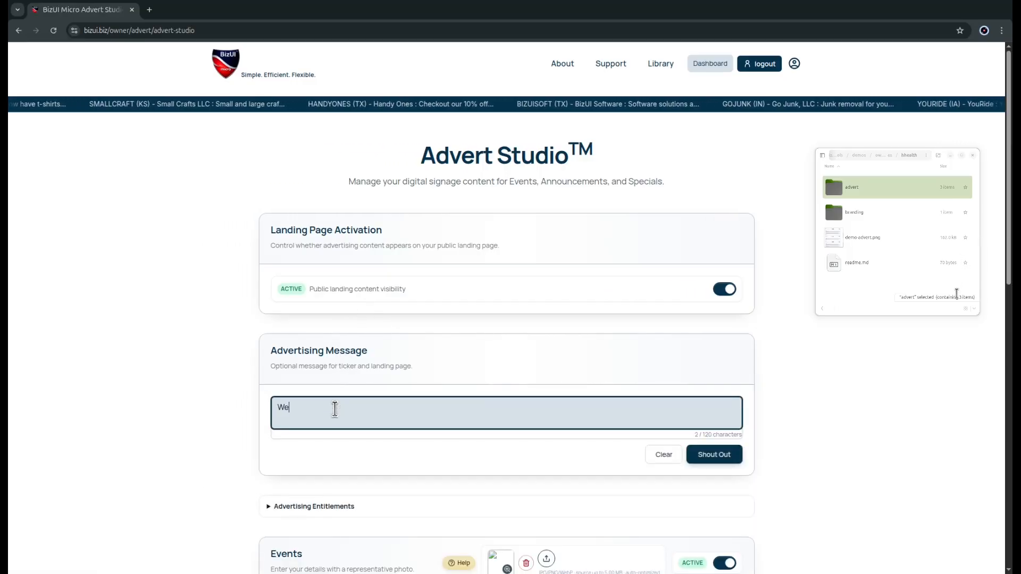
text( have t-shirts now!)
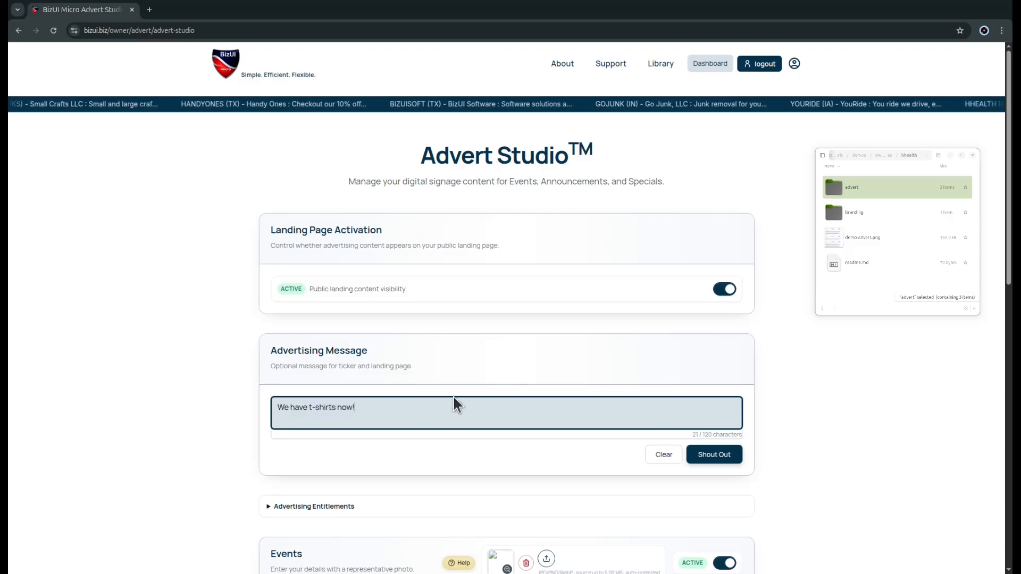
click(705, 458)
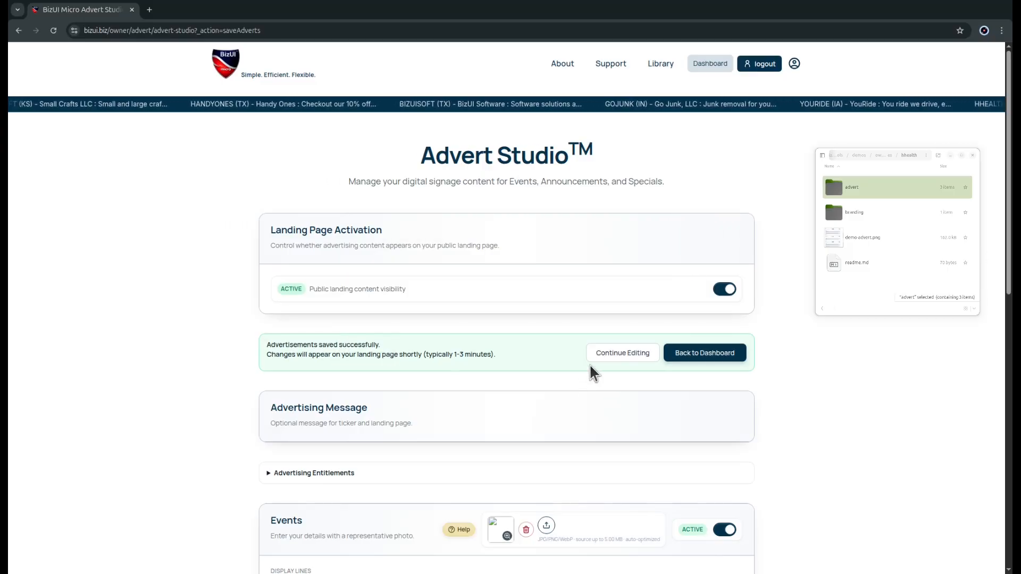
click(711, 354)
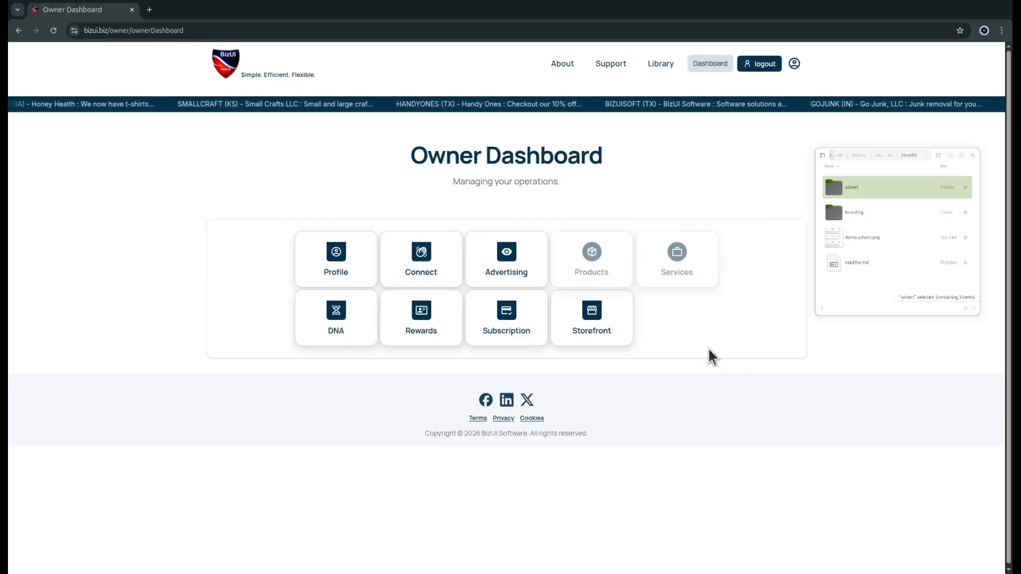